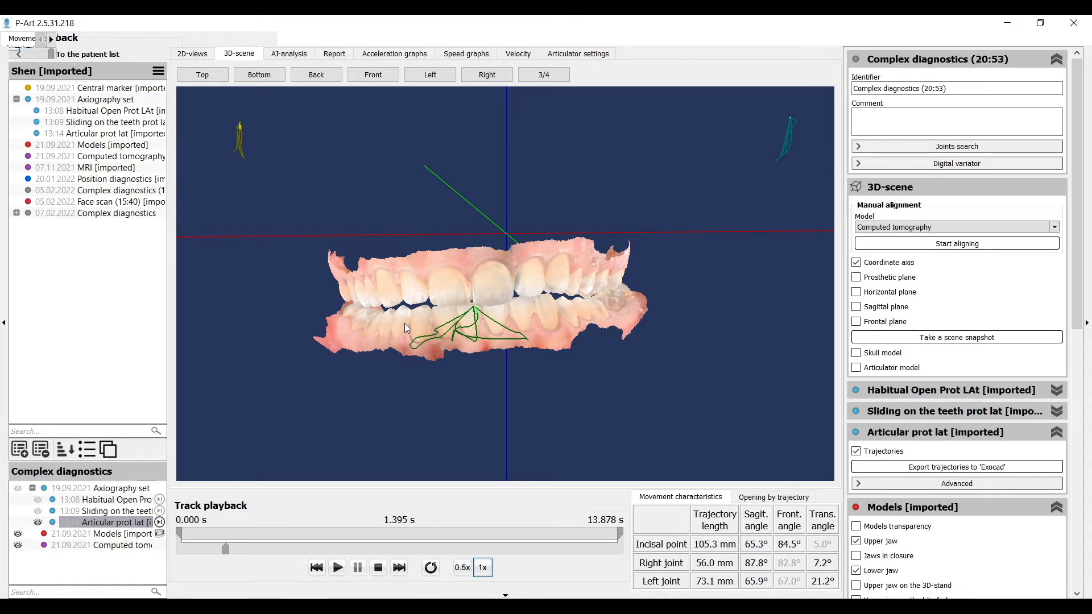
Step: Include the upper jaw on the 3D-stand with the bite fork in the export settings of the imported models
{"action": "left_click_drag", "start_coordinate": [599, 361], "coordinate": [636, 332]}
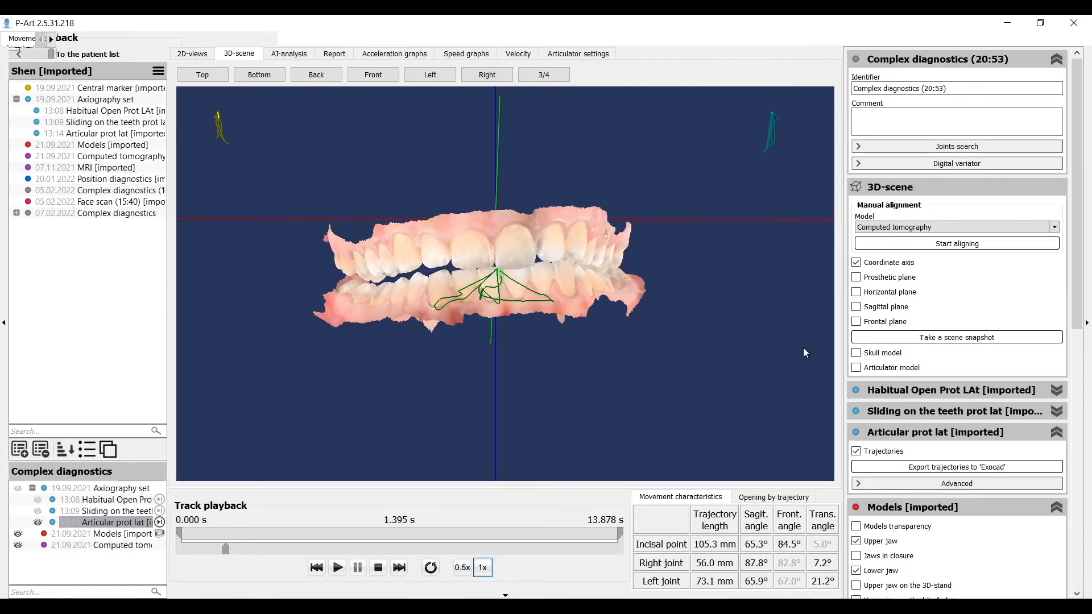
{"action": "left_click_drag", "start_coordinate": [1078, 283], "coordinate": [1081, 422]}
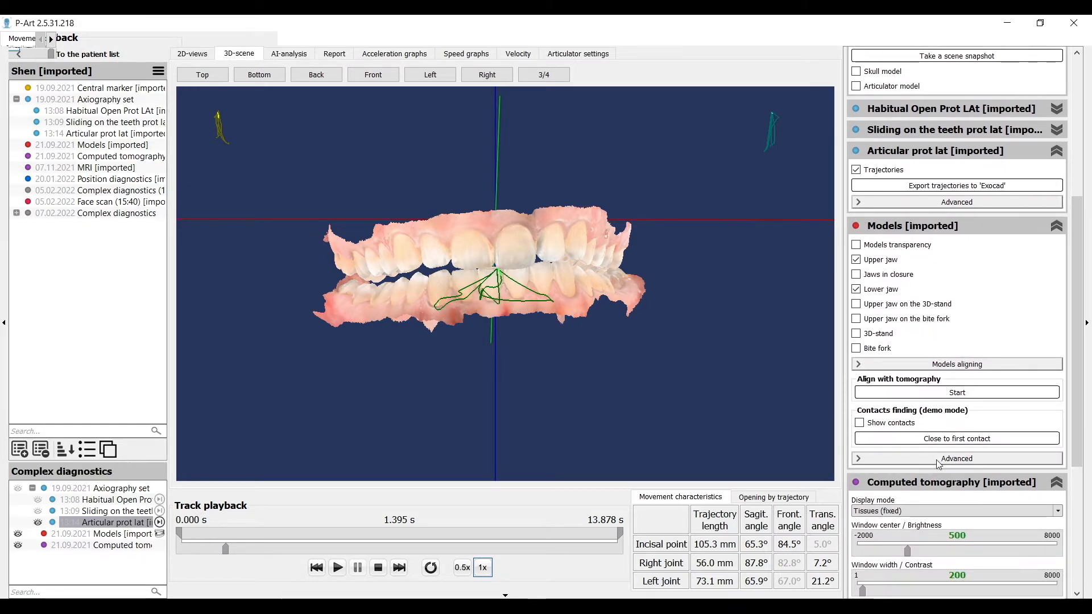
{"action": "left_click", "coordinate": [911, 458]}
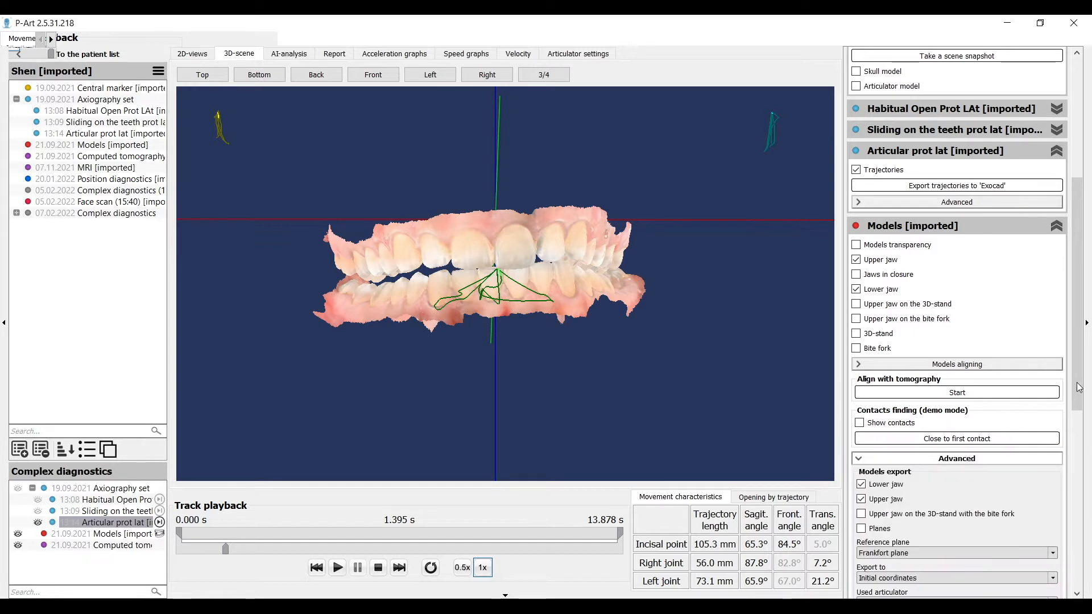
{"action": "scroll", "coordinate": [1072, 391], "scroll_direction": "down", "scroll_amount": 5}
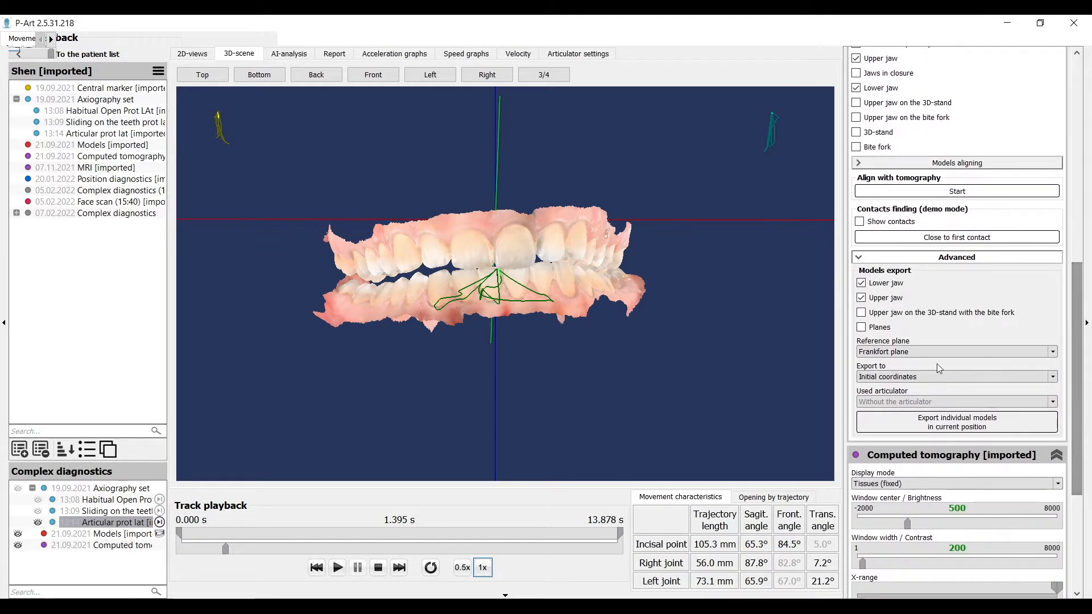
{"action": "left_click", "coordinate": [861, 313]}
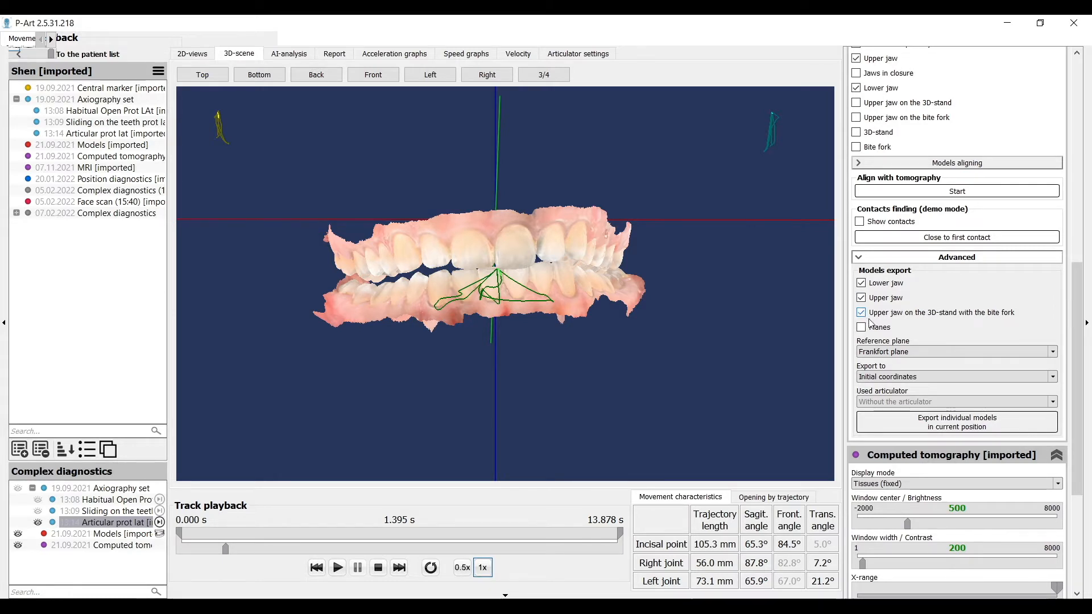
Step: Set the models export to the Frankfort plane as reference plane and exocad as the target system
{"action": "left_click", "coordinate": [899, 352]}
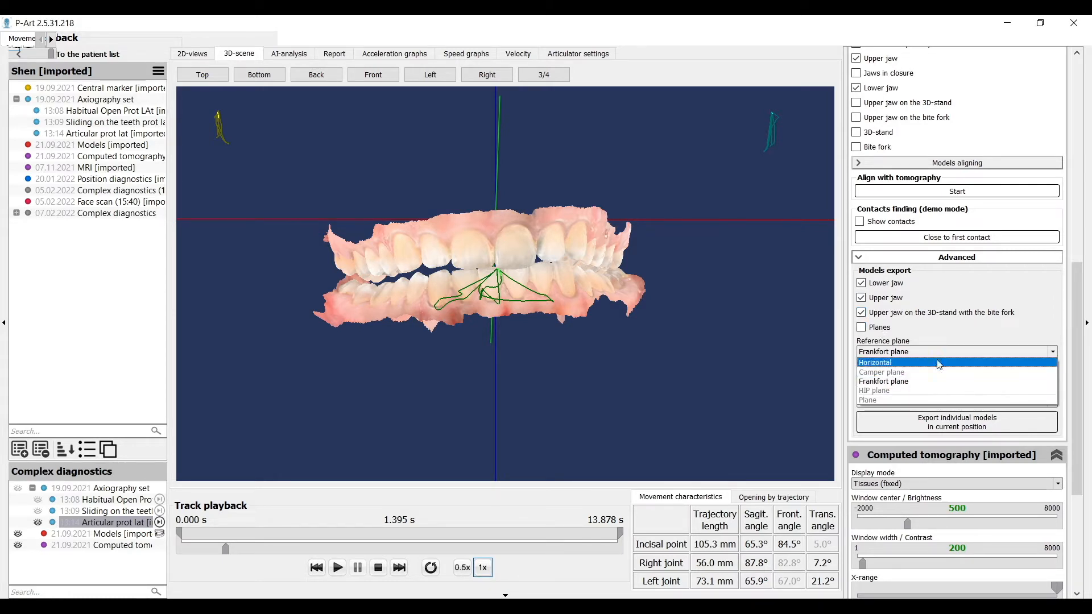
{"action": "left_click", "coordinate": [898, 387]}
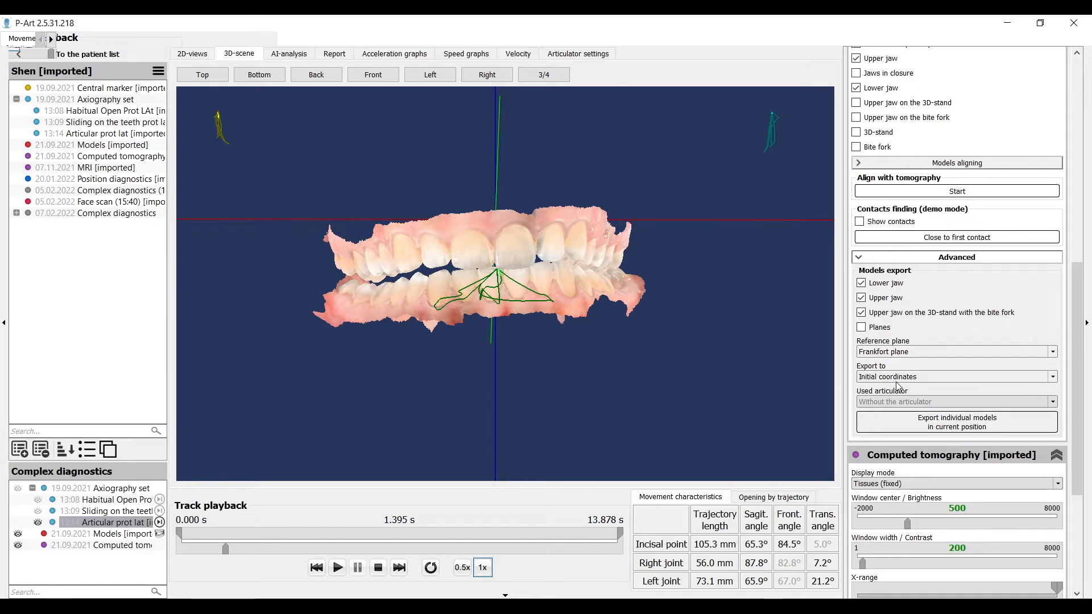
{"action": "left_click", "coordinate": [893, 378]}
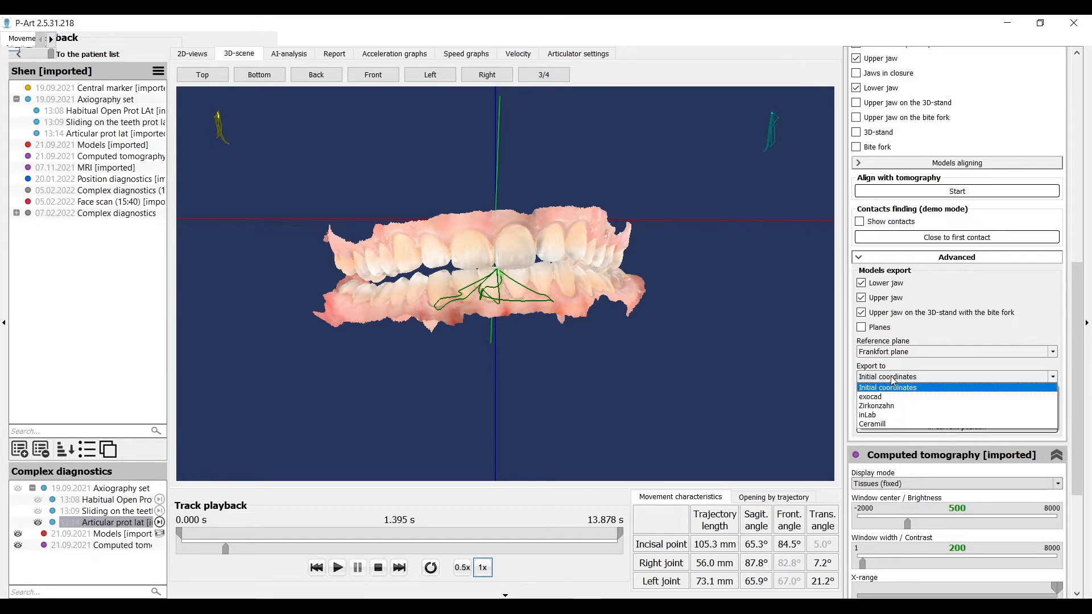
{"action": "left_click", "coordinate": [883, 397]}
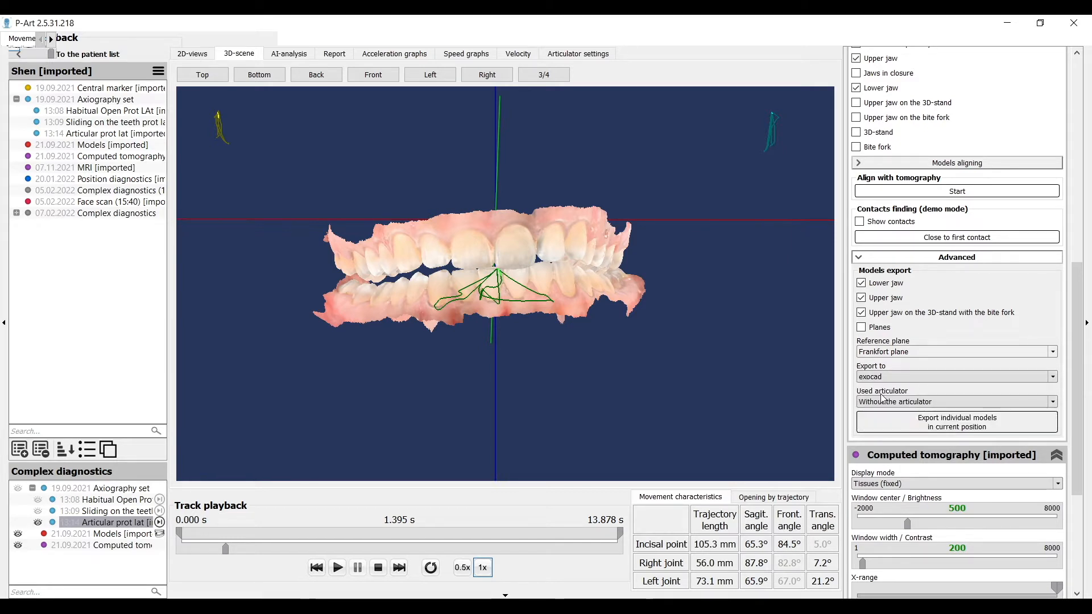
Step: Choose AmannGirrbach Artex as the used articulator and export the individual models in current position as STL files named New position
{"action": "left_click", "coordinate": [910, 402]}
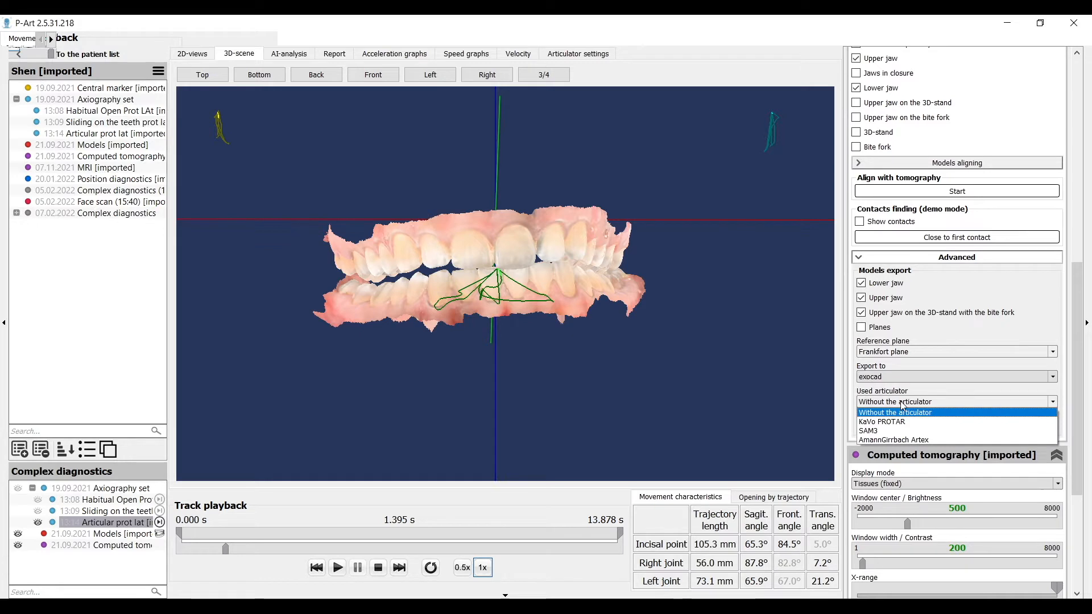
{"action": "left_click", "coordinate": [909, 439]}
{"action": "left_click", "coordinate": [915, 431]}
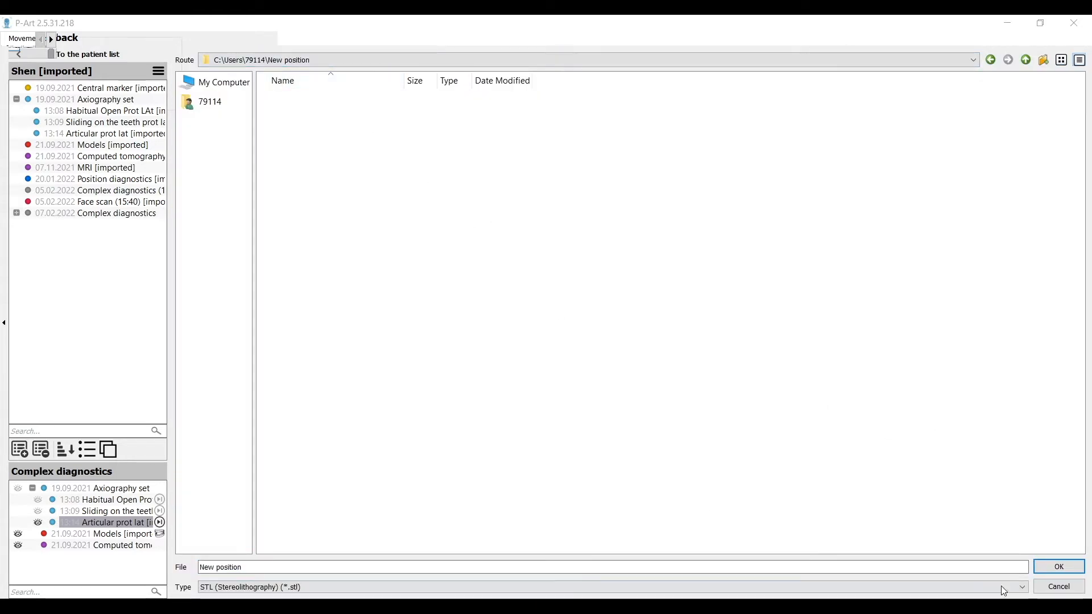
{"action": "left_click", "coordinate": [1049, 567]}
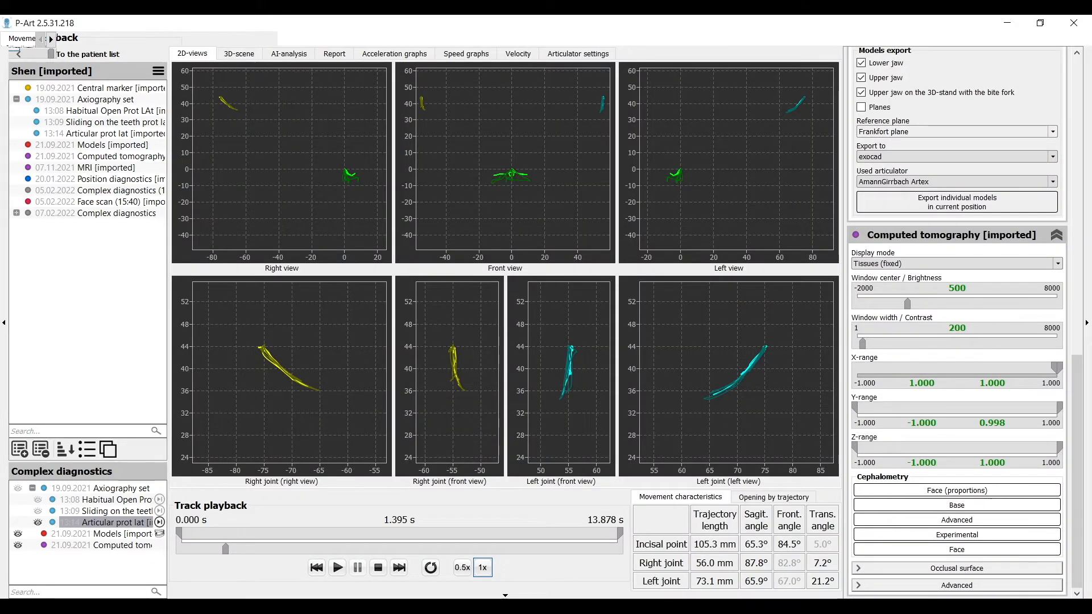
Step: Show the "Sliding on the teeth prot lat" trajectories in the 3D scene and hide those of "Articular prot lat"
{"action": "left_click", "coordinate": [141, 529]}
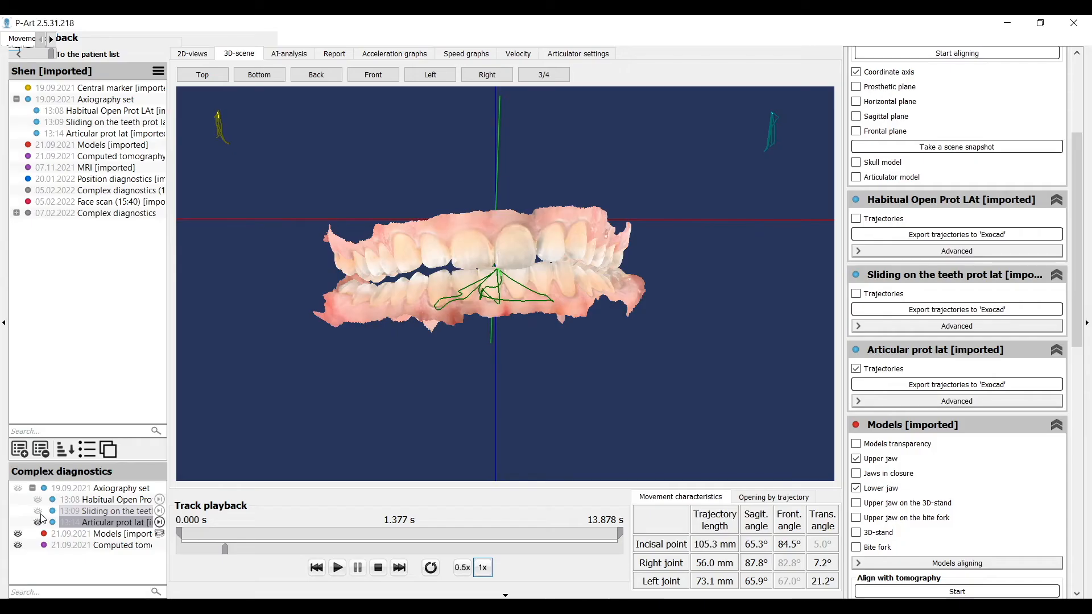
{"action": "left_click", "coordinate": [37, 521]}
{"action": "left_click", "coordinate": [38, 522]}
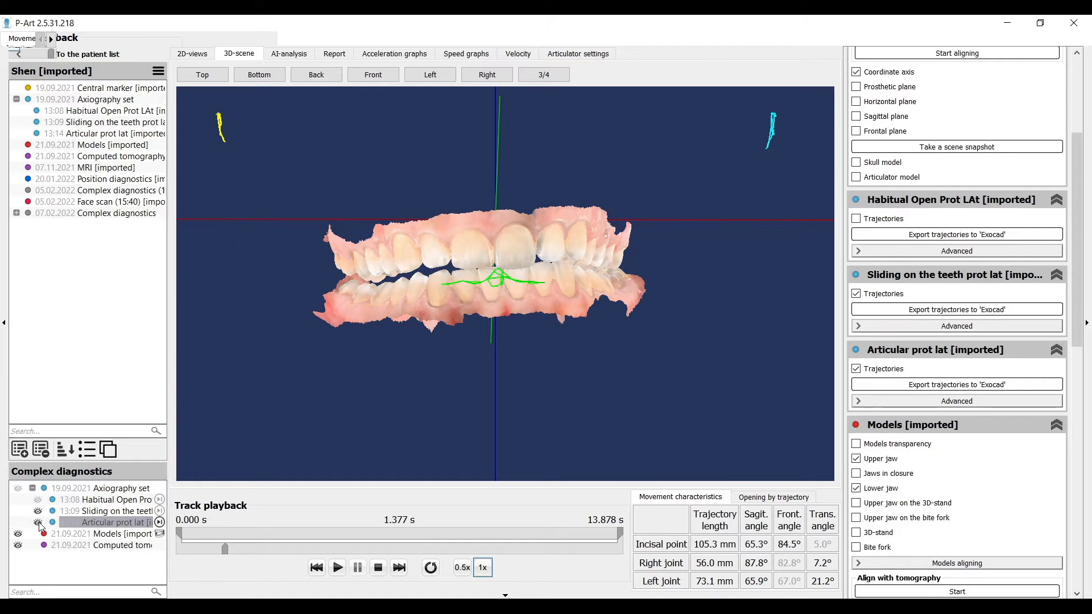
{"action": "left_click", "coordinate": [38, 523]}
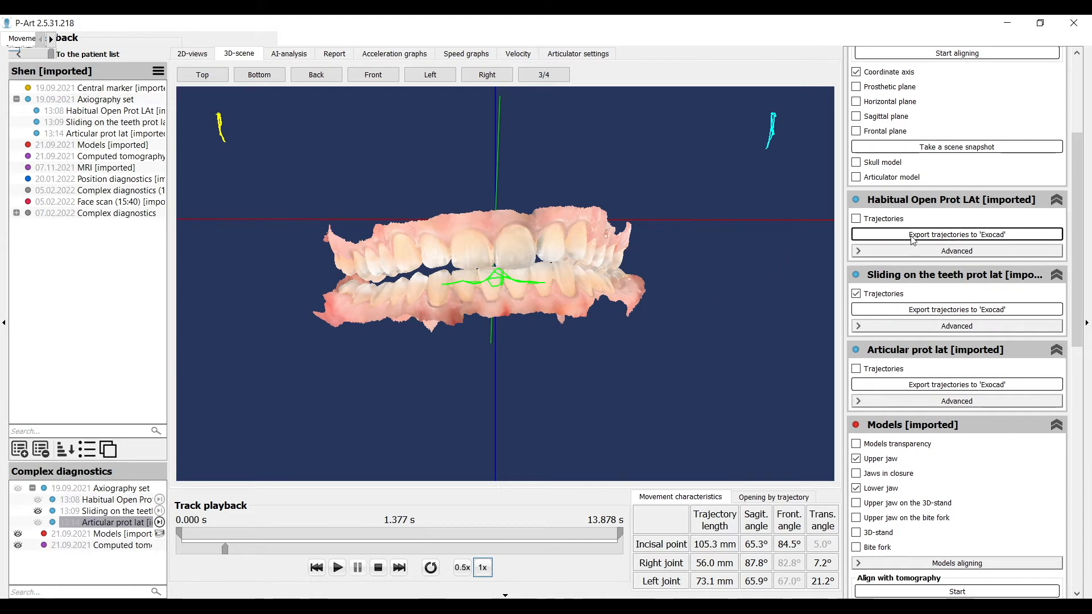
Step: Export the "Sliding on the teeth prot lat" trajectories to exocad as an XML file named Axio
{"action": "left_click", "coordinate": [968, 310]}
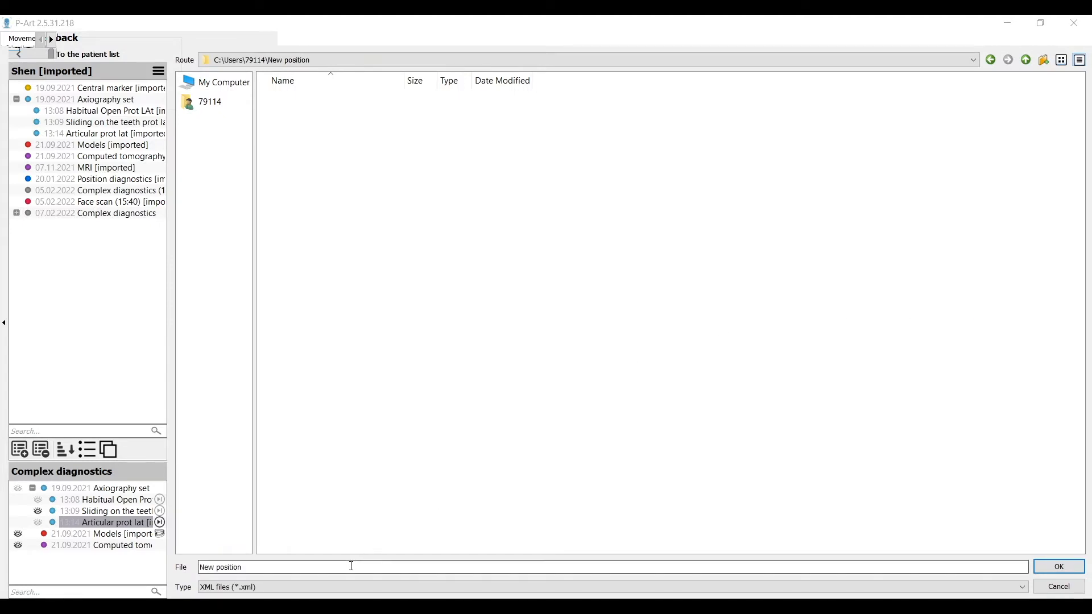
{"action": "left_click_drag", "start_coordinate": [353, 563], "coordinate": [195, 559]}
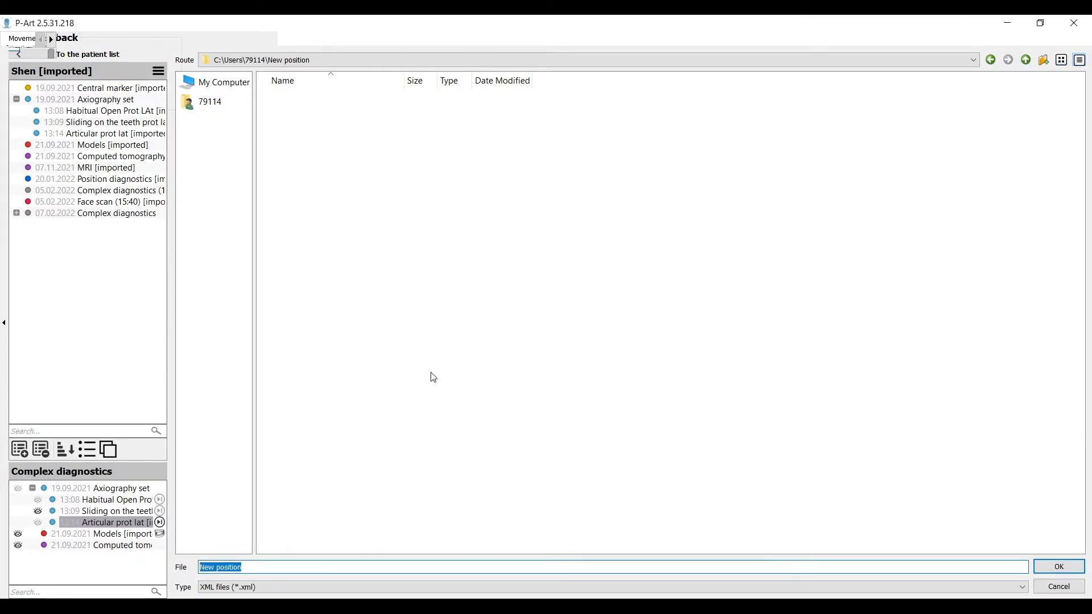
{"action": "type", "text": "Axio"}
{"action": "left_click", "coordinate": [1062, 568]}
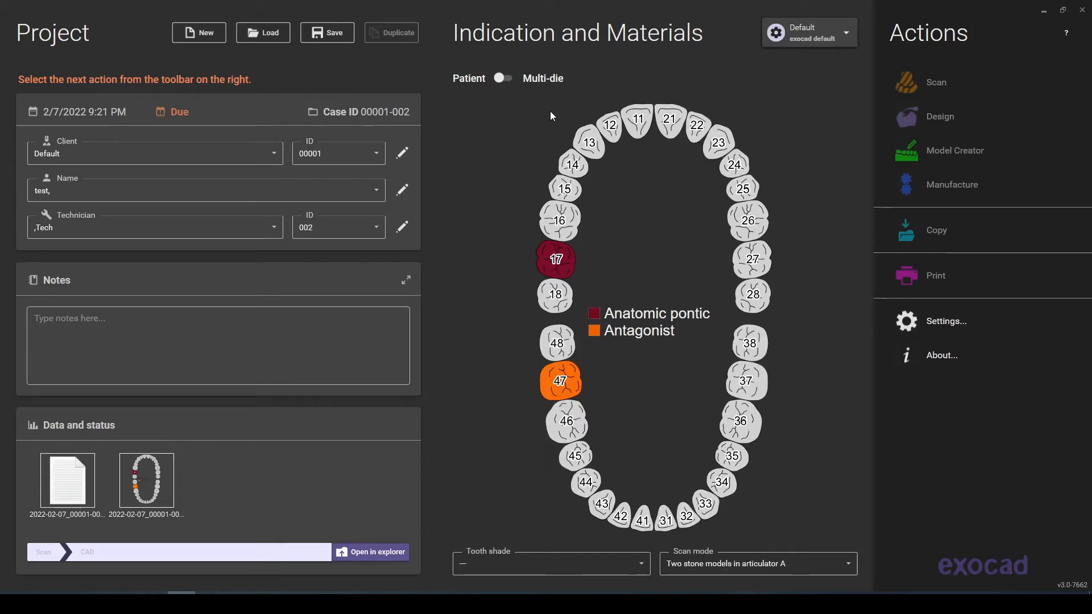
Step: Switch to exocad and change the project's material configuration to Jaw Motion Import
{"action": "left_click", "coordinate": [767, 45]}
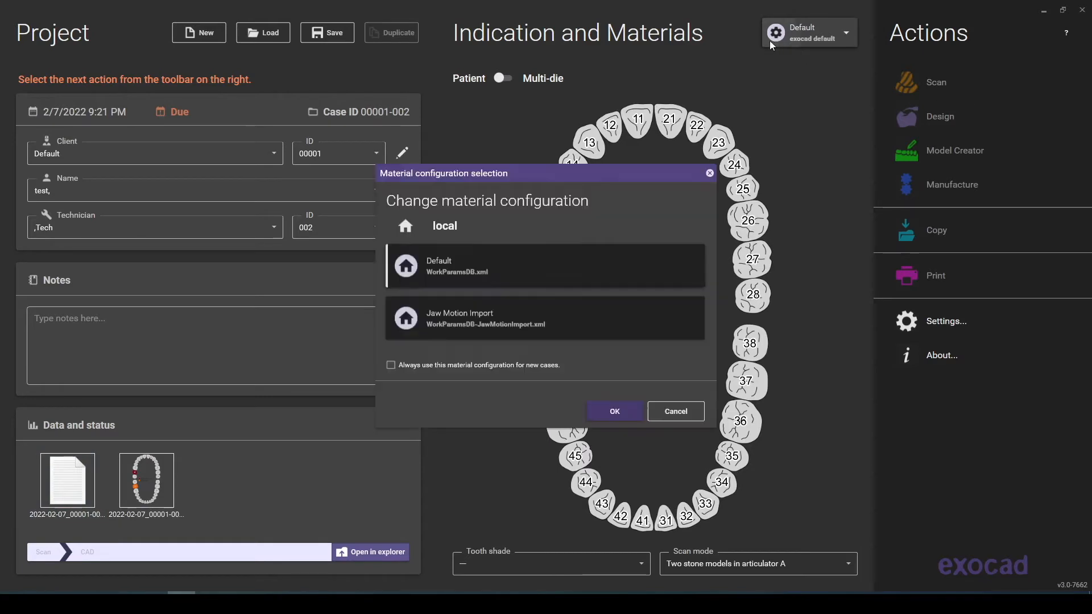
{"action": "left_click", "coordinate": [458, 326]}
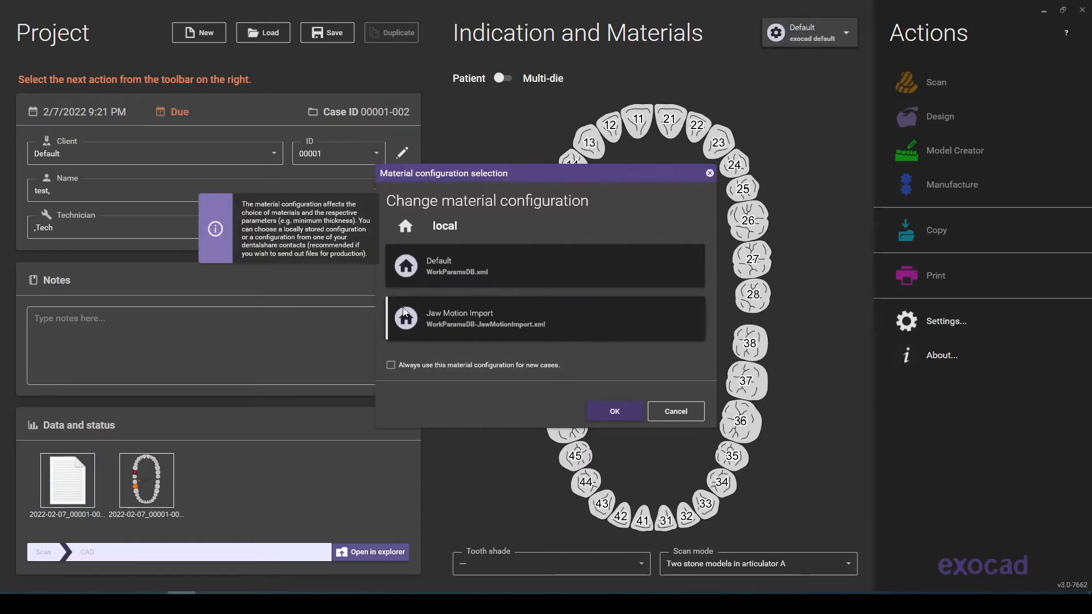
{"action": "left_click", "coordinate": [607, 411]}
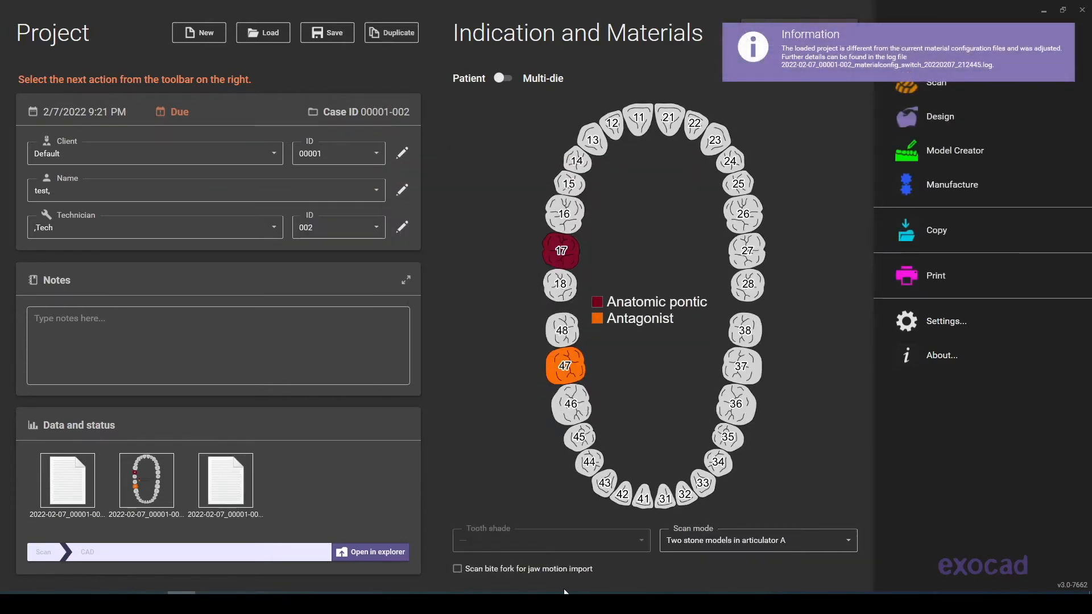
Step: Enable scanning the bite fork for jaw motion import and save the project
{"action": "left_click", "coordinate": [459, 569]}
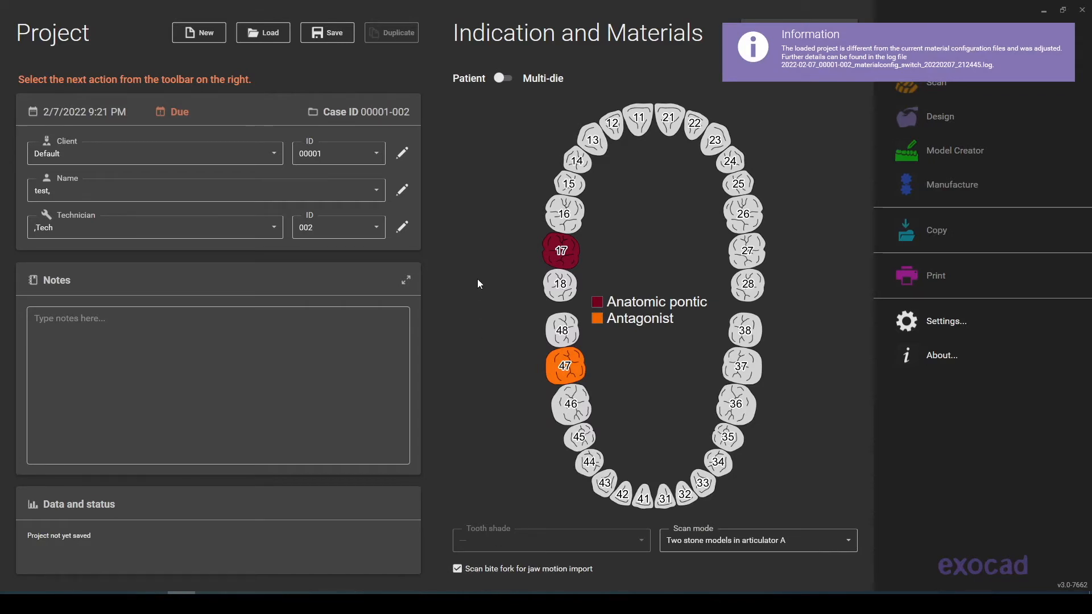
{"action": "left_click", "coordinate": [342, 38]}
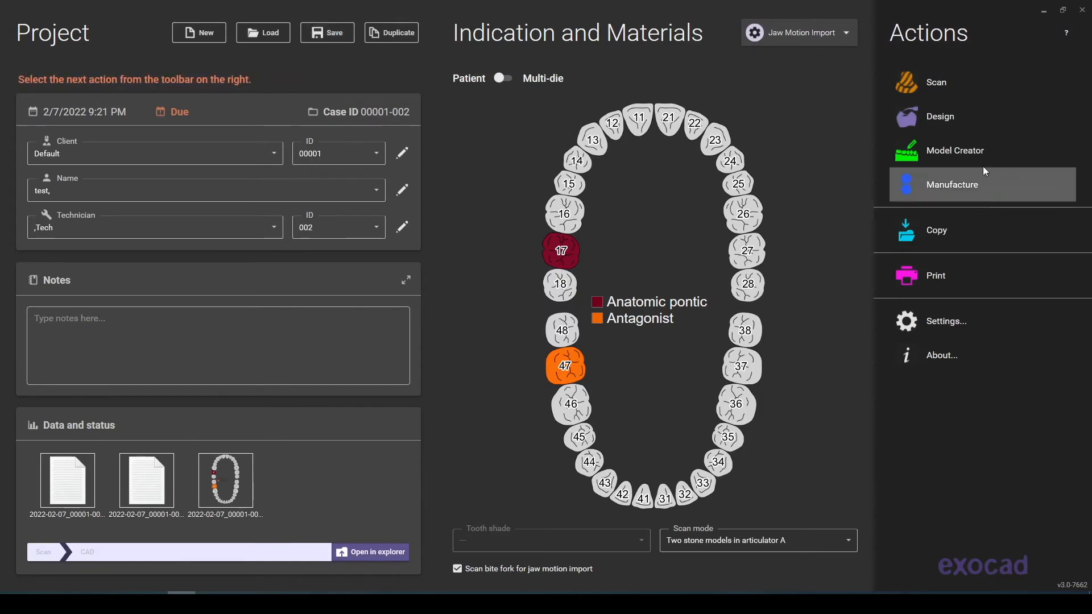
Step: Start the design of the project and load New position_Upper as the upper jaw scan
{"action": "left_click", "coordinate": [945, 124]}
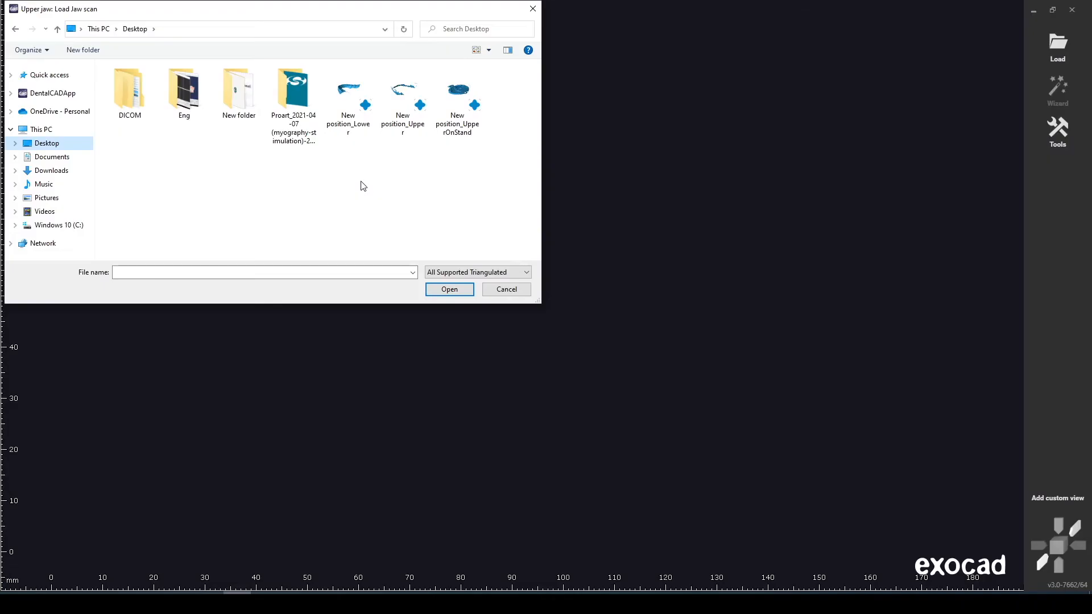
{"action": "left_click", "coordinate": [393, 119]}
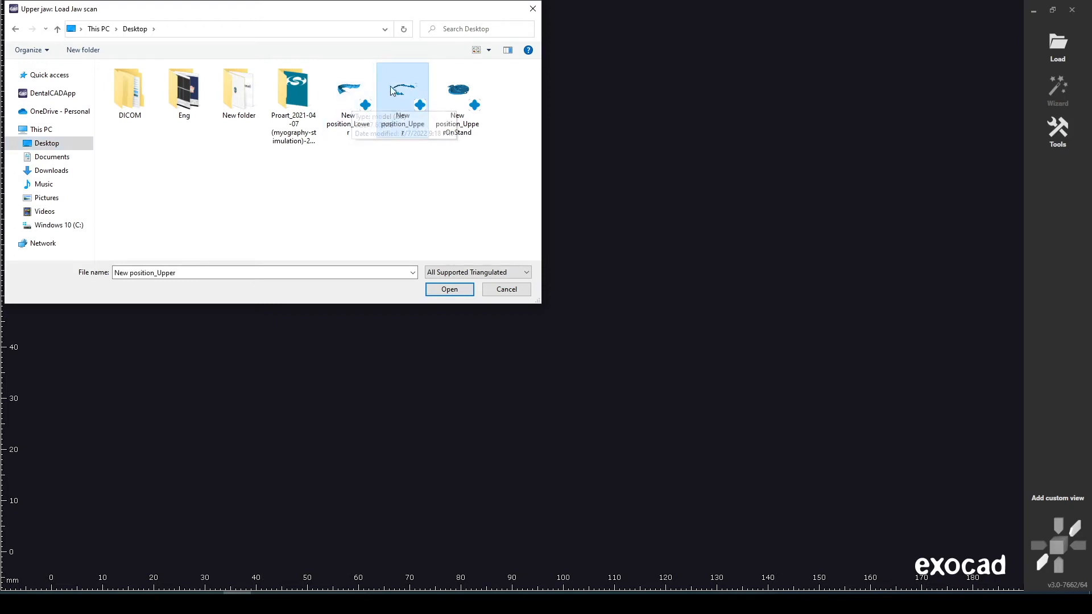
{"action": "left_click", "coordinate": [446, 289]}
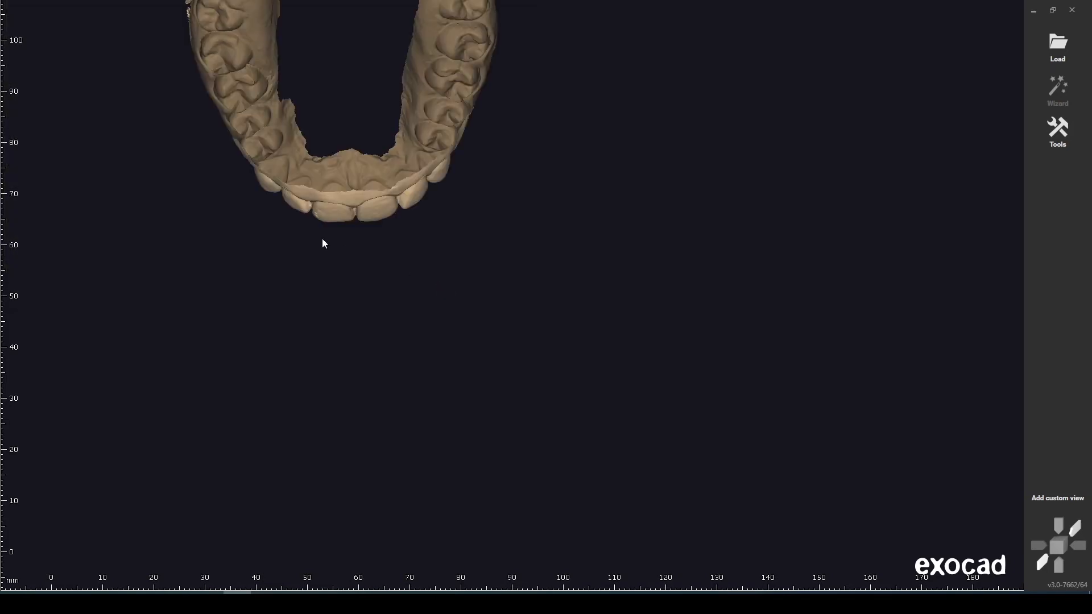
Step: Load New position_UpperOnStand as the upper jaw bite movement scan and New position_Lower as the lower jaw antagonist
{"action": "left_click", "coordinate": [171, 155]}
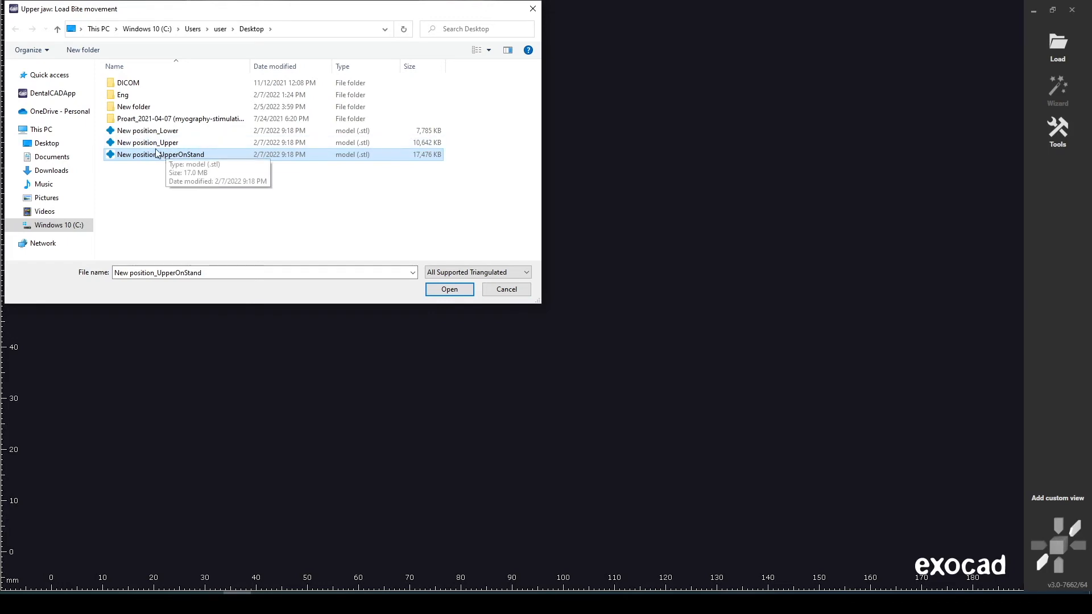
{"action": "left_click", "coordinate": [450, 289]}
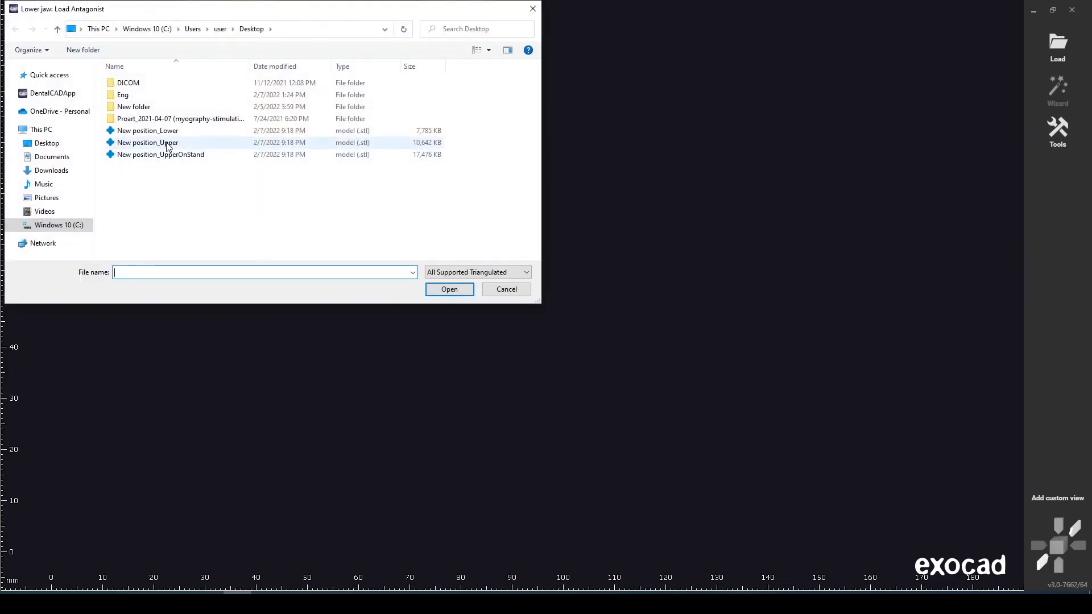
{"action": "left_click", "coordinate": [166, 133]}
{"action": "left_click", "coordinate": [455, 288]}
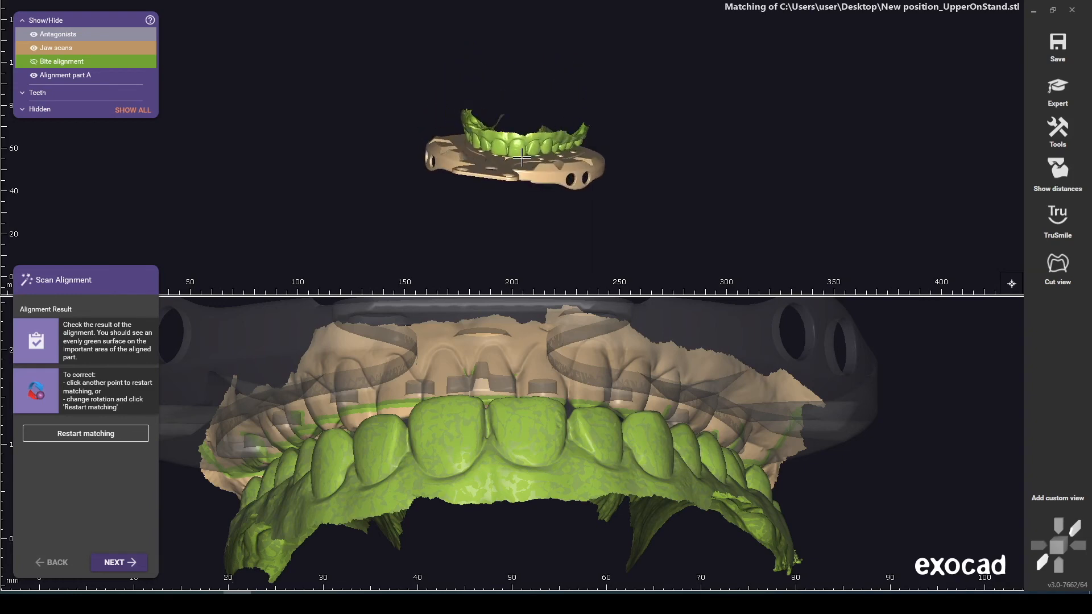
Step: Realign the UpperOnStand scan with the upper jaw scan using a common point on the same upper front incisor in both views
{"action": "left_click", "coordinate": [512, 150]}
{"action": "right_click_drag", "start_coordinate": [547, 466], "coordinate": [622, 490]}
{"action": "right_click_drag", "start_coordinate": [328, 437], "coordinate": [330, 434]}
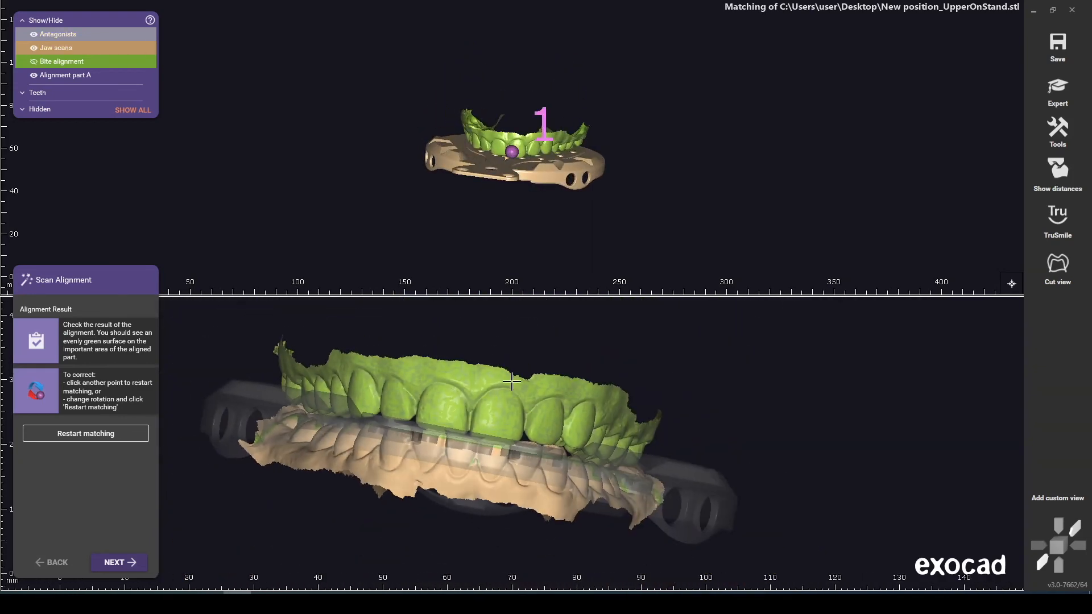
{"action": "left_click", "coordinate": [489, 425]}
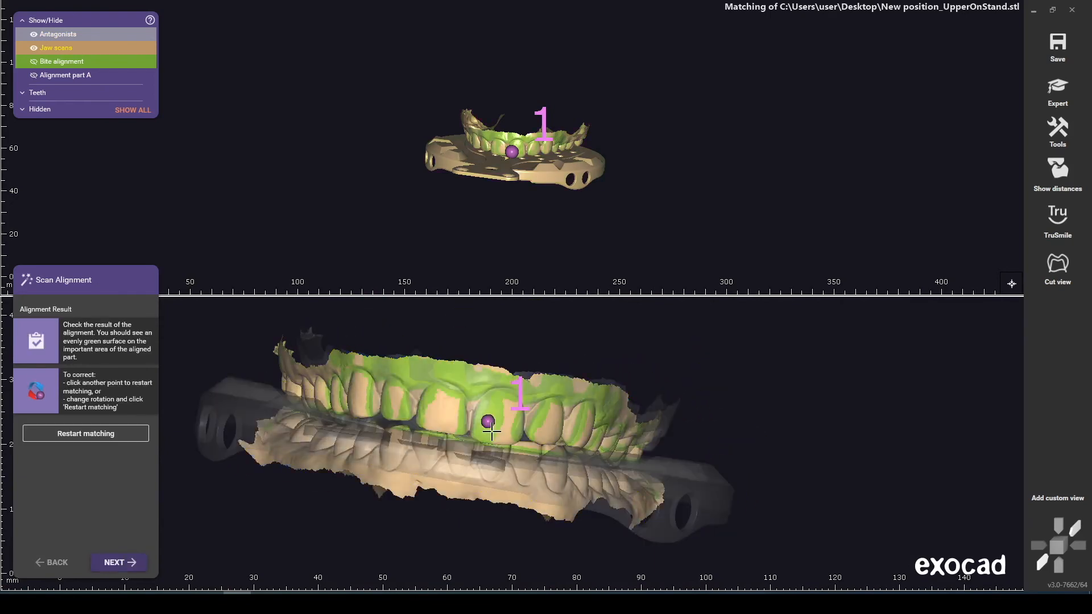
{"action": "mouse_move", "coordinate": [497, 433]}
{"action": "right_mouse_down"}
{"action": "mouse_move", "coordinate": [483, 433]}
{"action": "mouse_move", "coordinate": [495, 434]}
{"action": "right_mouse_up"}
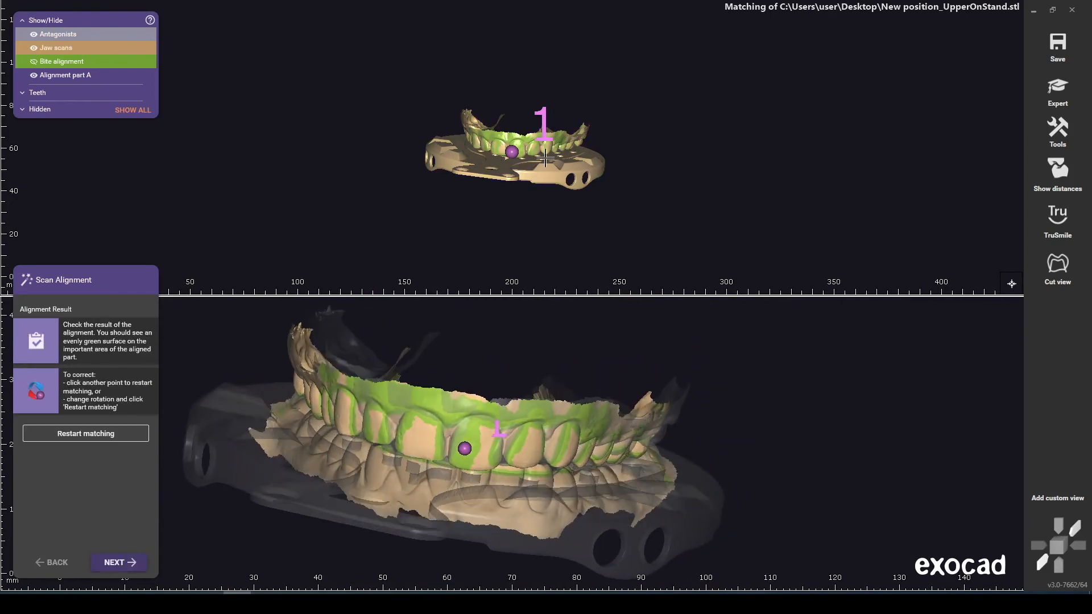
{"action": "scroll", "coordinate": [530, 187], "scroll_direction": "up", "scroll_amount": 3}
{"action": "scroll", "coordinate": [530, 187], "scroll_direction": "up", "scroll_amount": 3}
{"action": "left_click", "coordinate": [452, 66]}
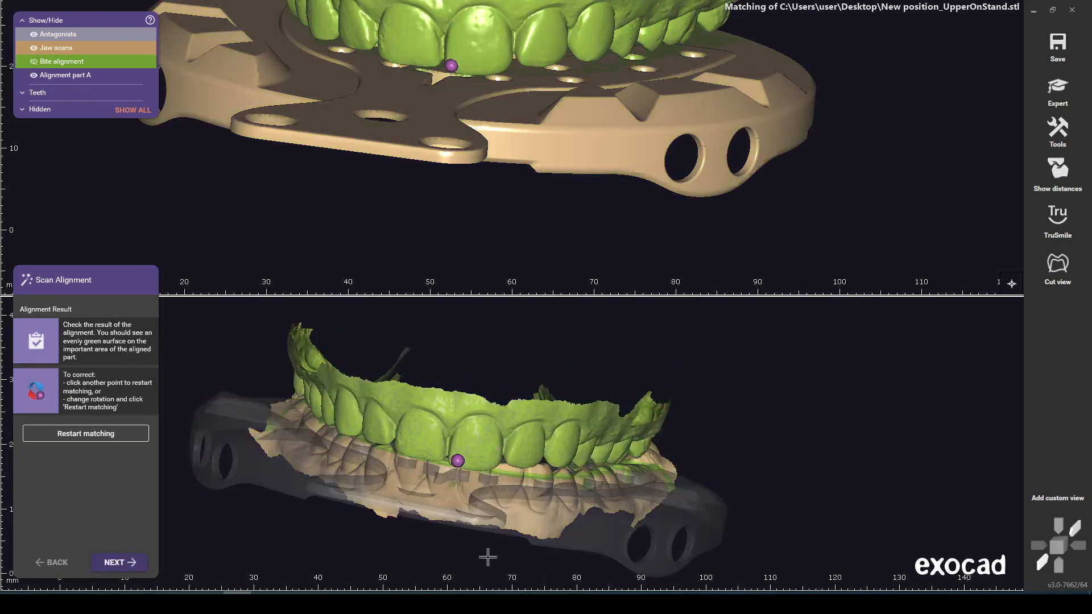
Step: Accept the scan alignment and choose prosystom as the jaw movement type
{"action": "left_click", "coordinate": [117, 563]}
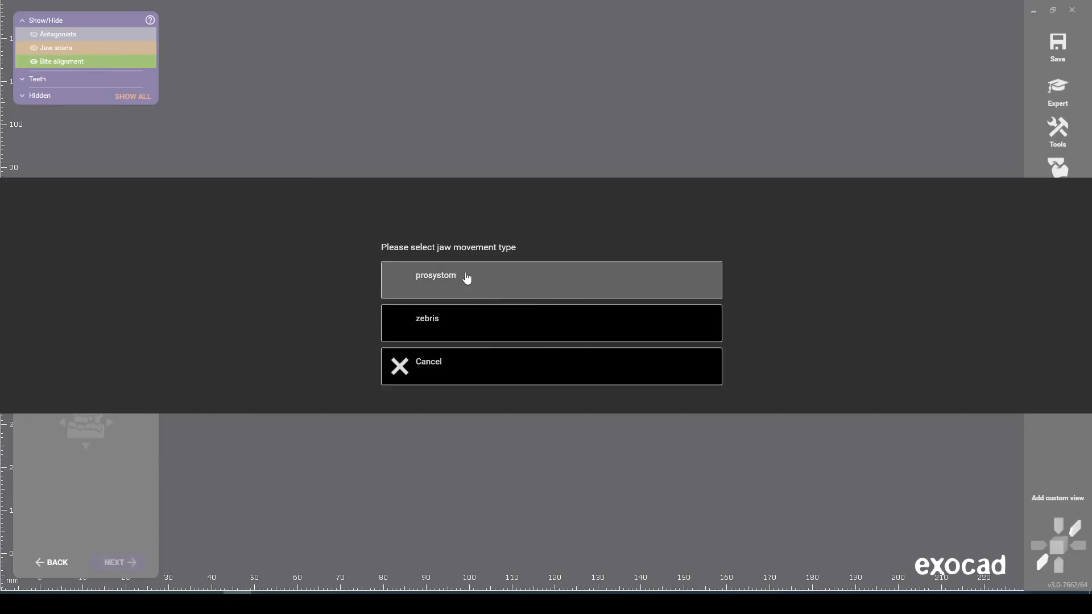
{"action": "left_click", "coordinate": [482, 282]}
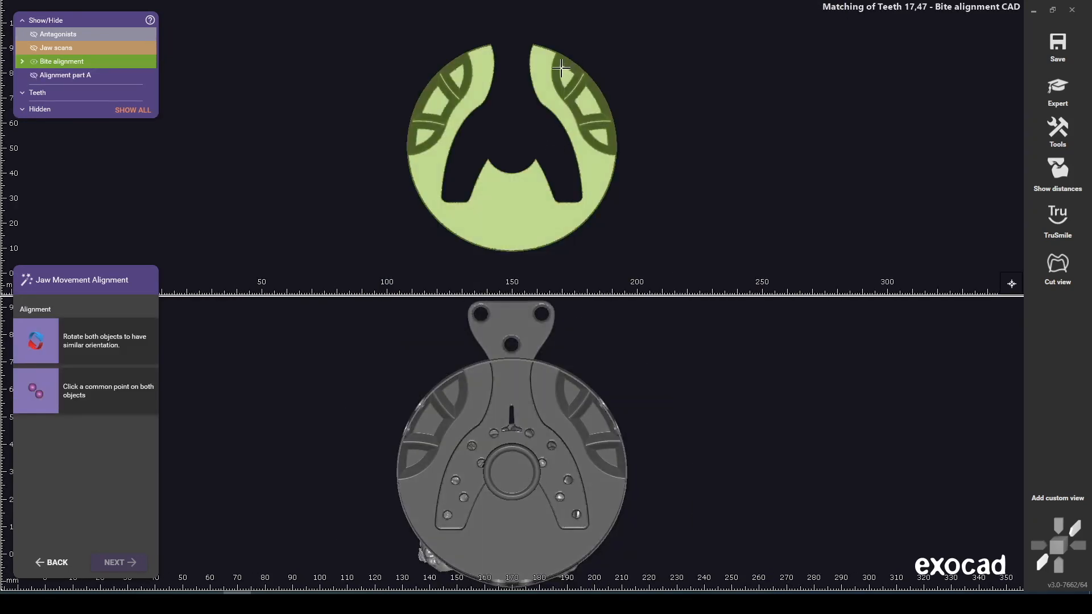
Step: Align the bite fork plate with its scan using a common point on the same outer recess in both views, and accept the result
{"action": "left_click", "coordinate": [562, 68]}
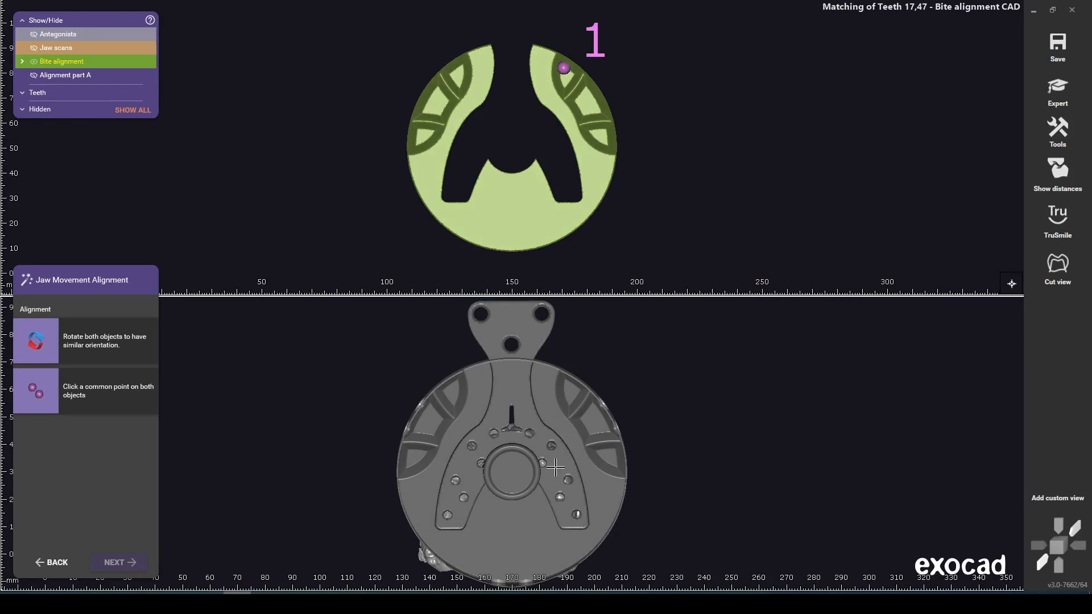
{"action": "left_click", "coordinate": [567, 385]}
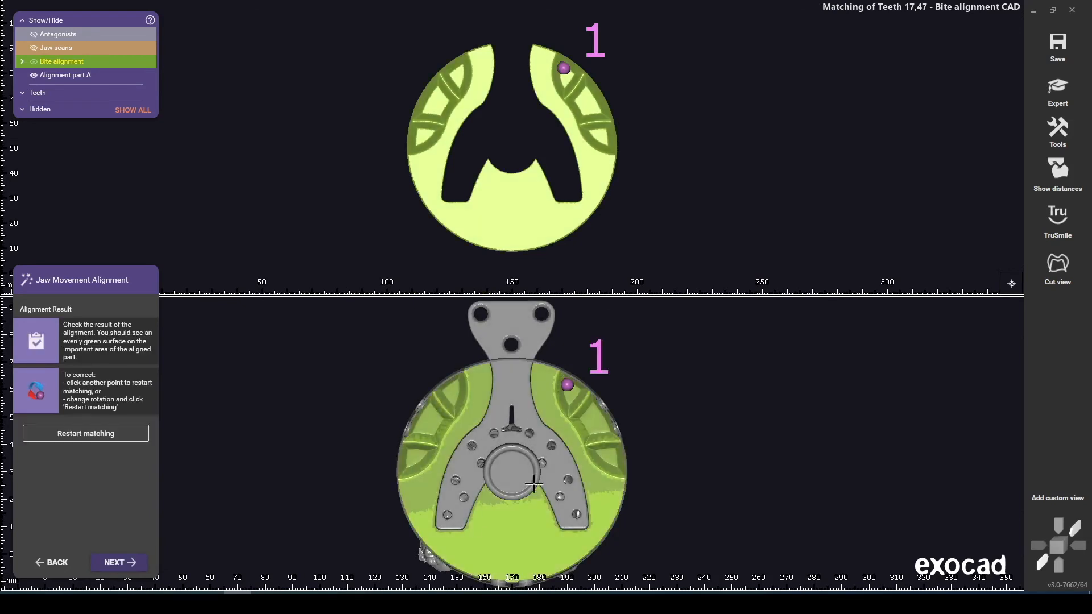
{"action": "left_click", "coordinate": [142, 569]}
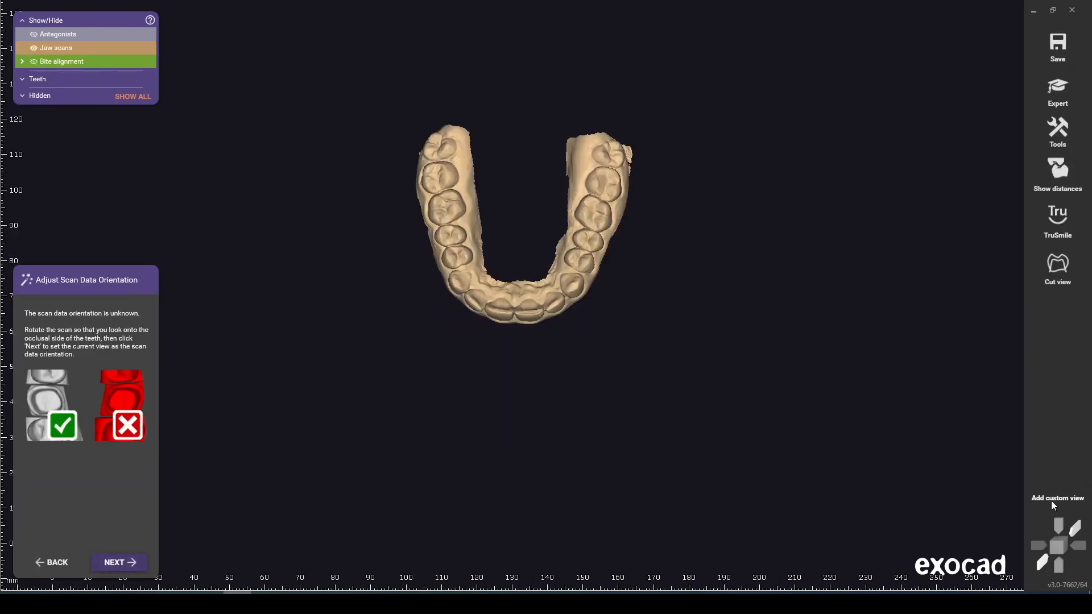
Step: Orient the upper jaw scan to look onto the occlusal side of the teeth and accept this view as the scan data orientation
{"action": "left_click", "coordinate": [1060, 526]}
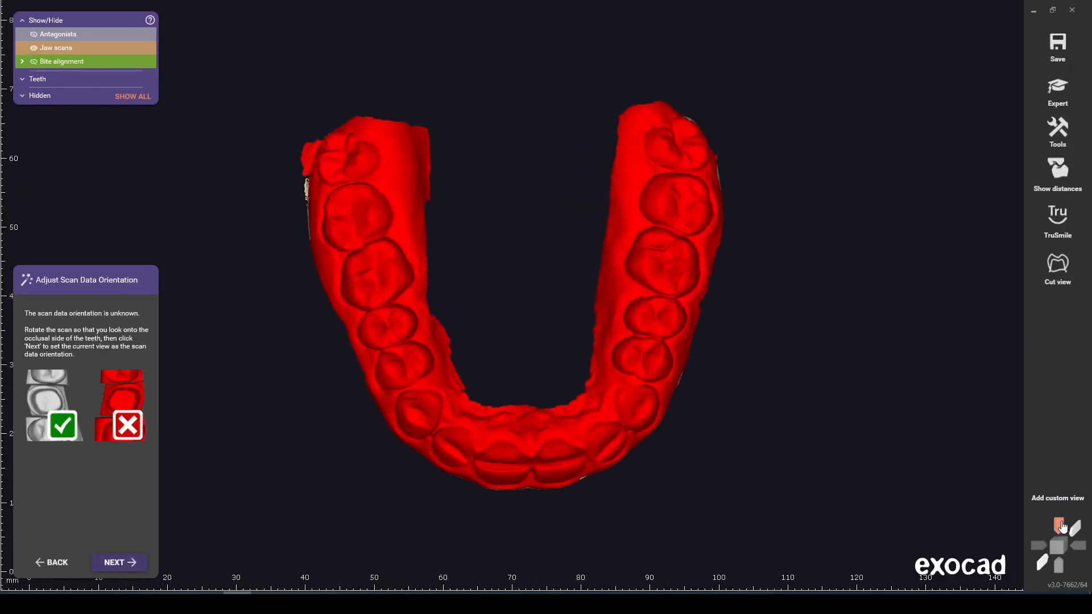
{"action": "left_click", "coordinate": [1063, 570]}
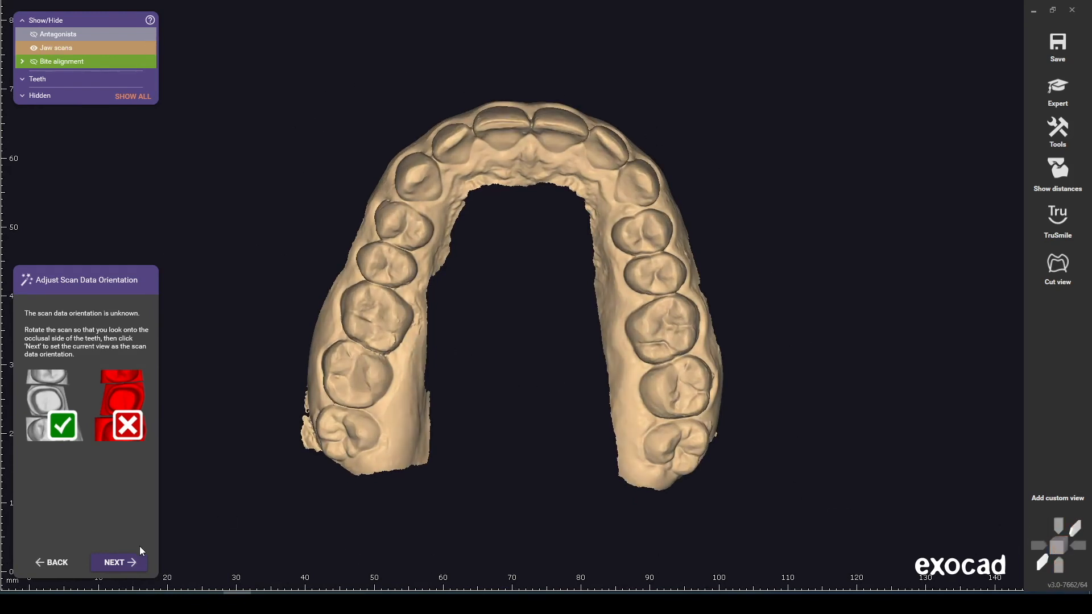
{"action": "left_click", "coordinate": [130, 559]}
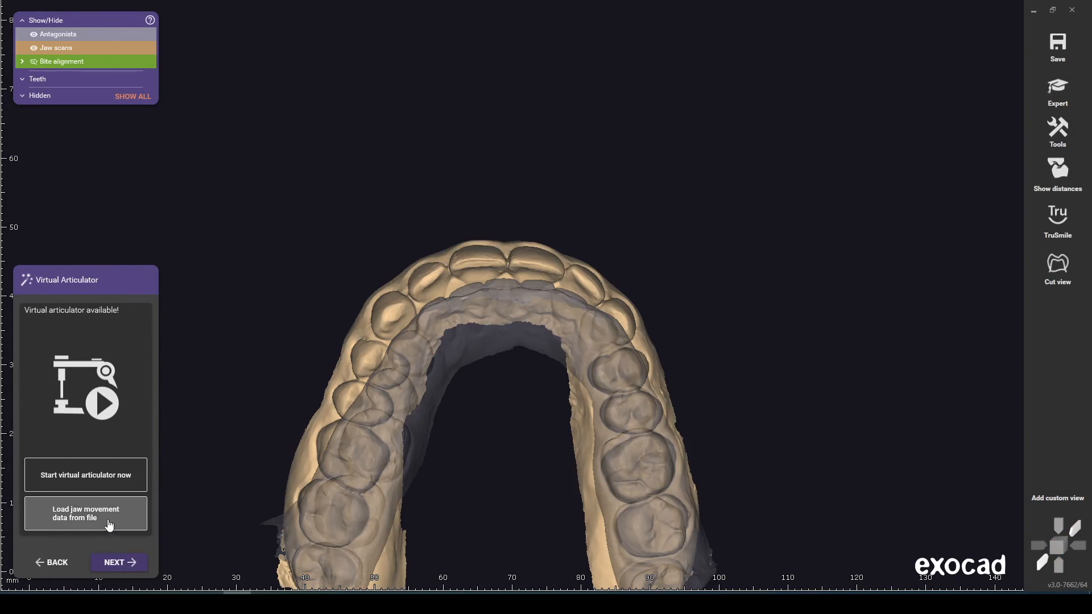
Step: Load the jaw movement data from the Movement file on the Desktop, specifying Reference position as the jaw relation of the scan data
{"action": "left_click", "coordinate": [88, 525]}
{"action": "left_click", "coordinate": [58, 388]}
{"action": "left_click", "coordinate": [407, 358]}
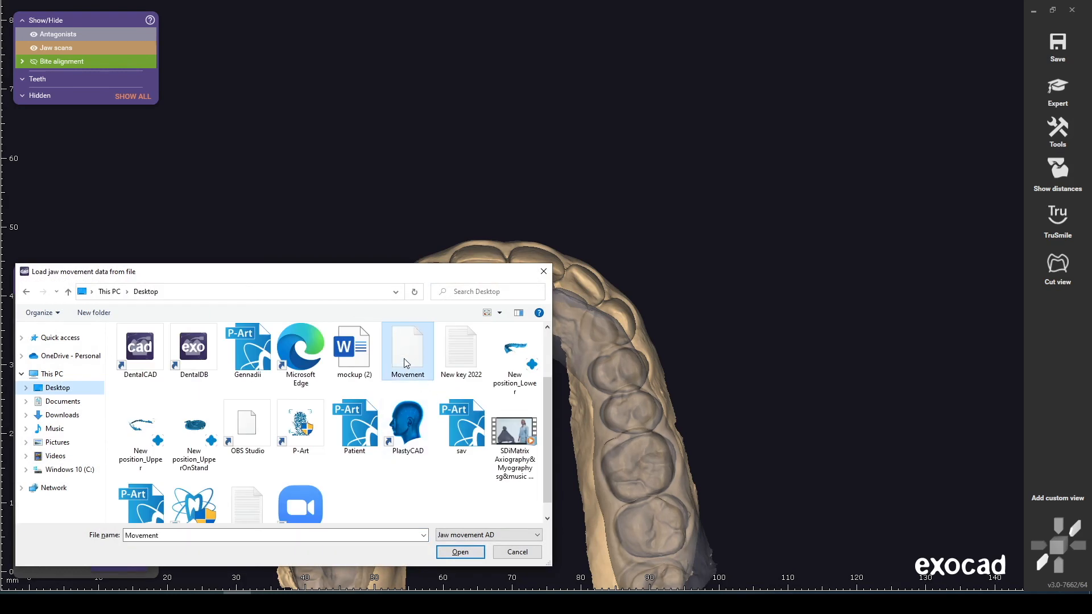
{"action": "left_click", "coordinate": [458, 552]}
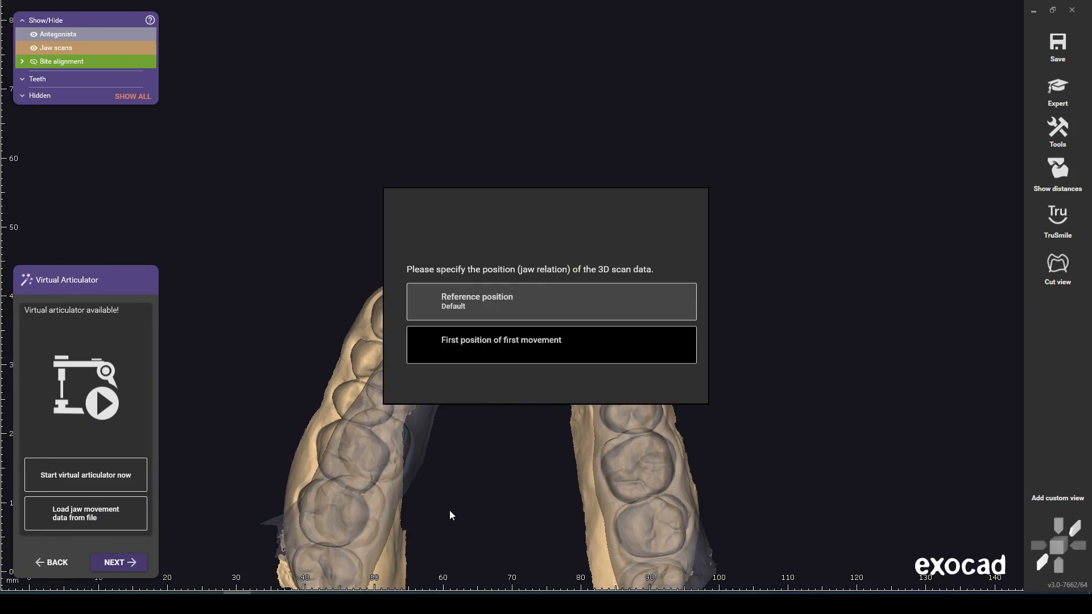
{"action": "left_click", "coordinate": [471, 309]}
Step: Select the imported "Sliding on the teeth prot lat" movement and show both jaws with its trajectory from the front
{"action": "left_click", "coordinate": [401, 44]}
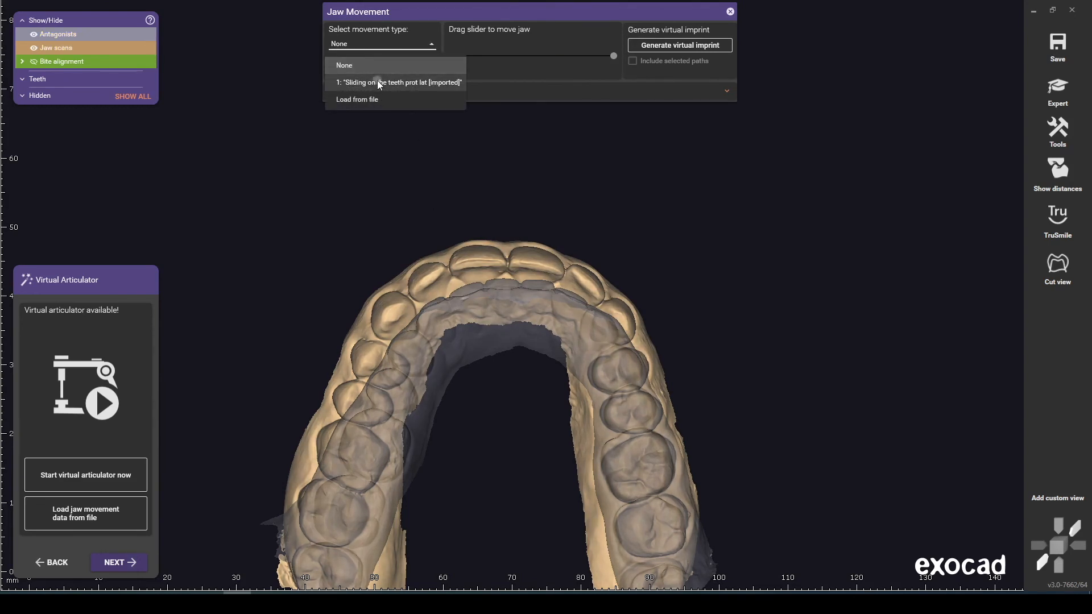
{"action": "left_click", "coordinate": [378, 83]}
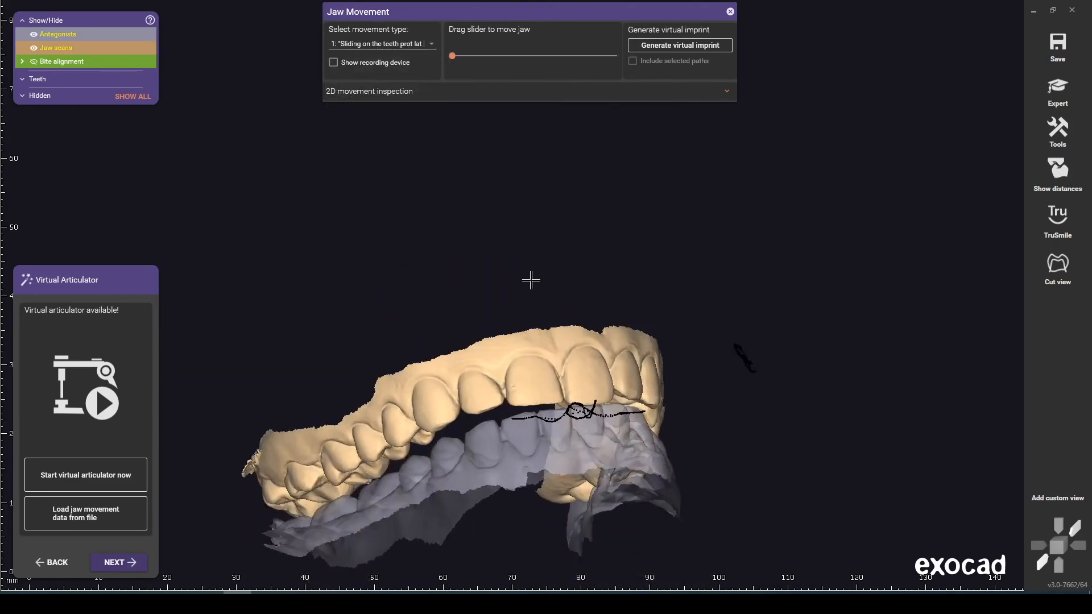
{"action": "right_click_drag", "start_coordinate": [545, 302], "coordinate": [534, 157]}
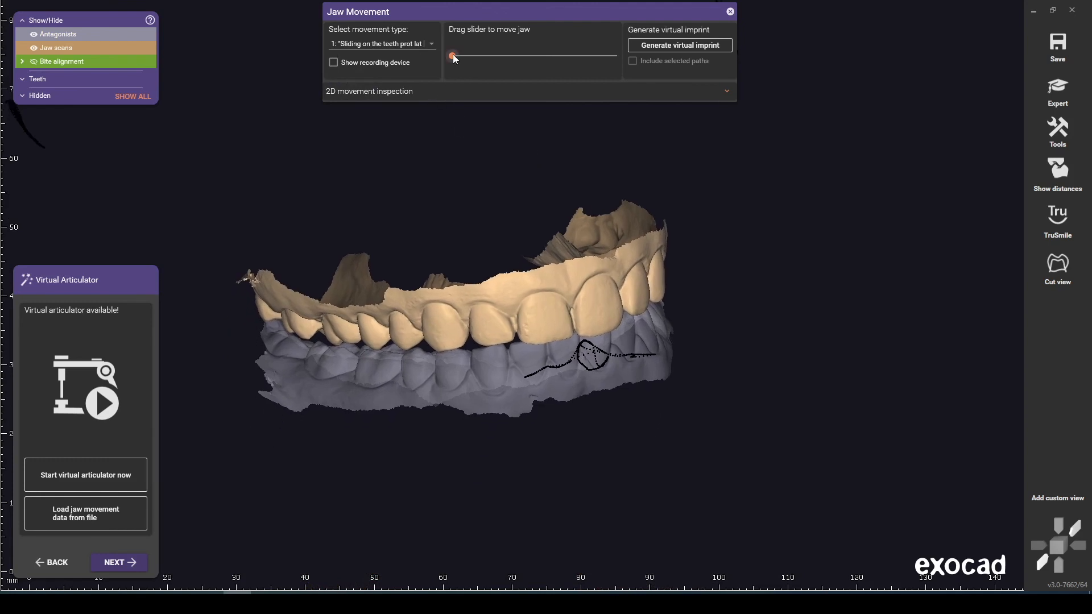